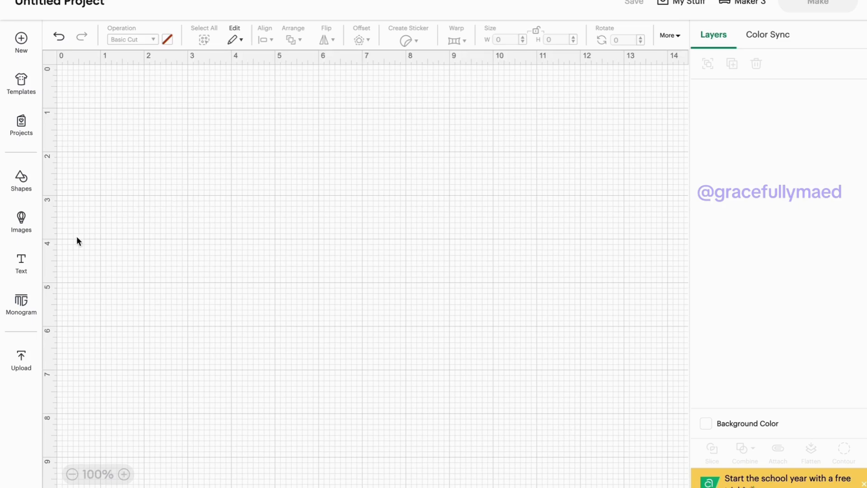
pyautogui.click(21, 265)
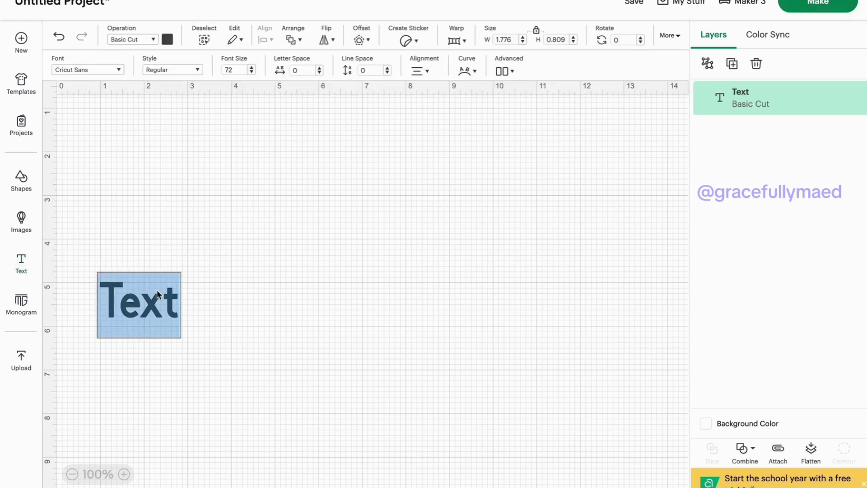
pyautogui.write('@G')
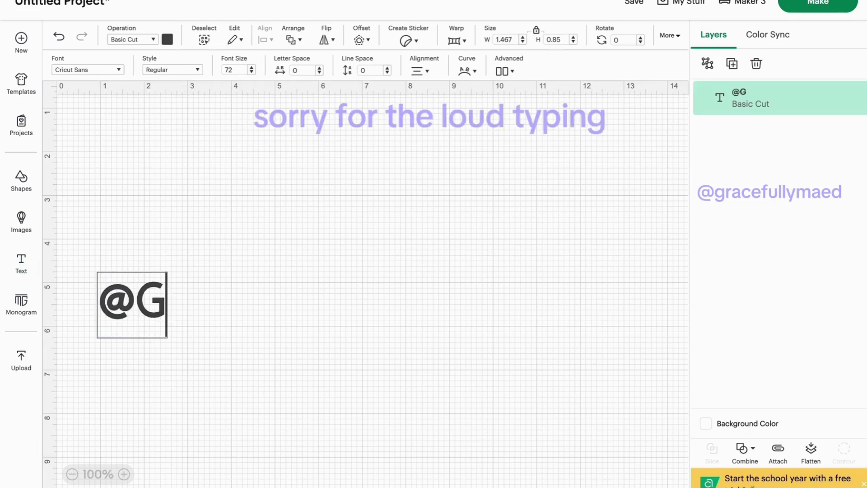
pyautogui.write('raced')
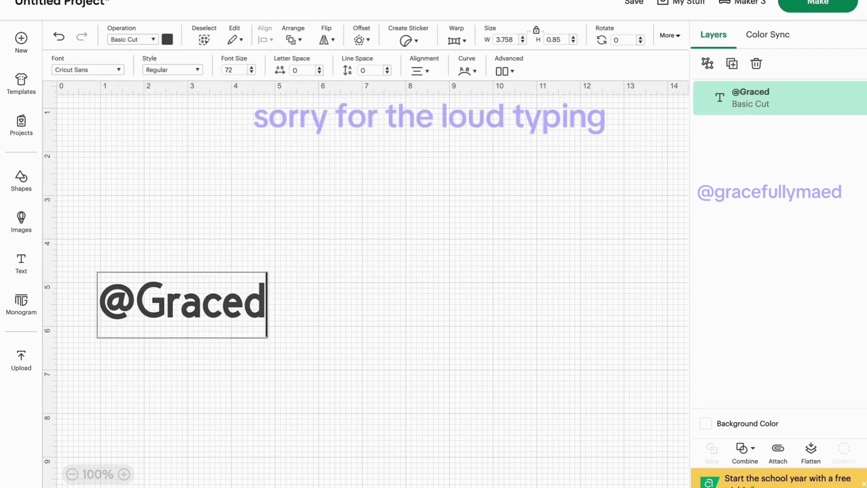
pyautogui.press('BackSpace')
pyautogui.write('fully')
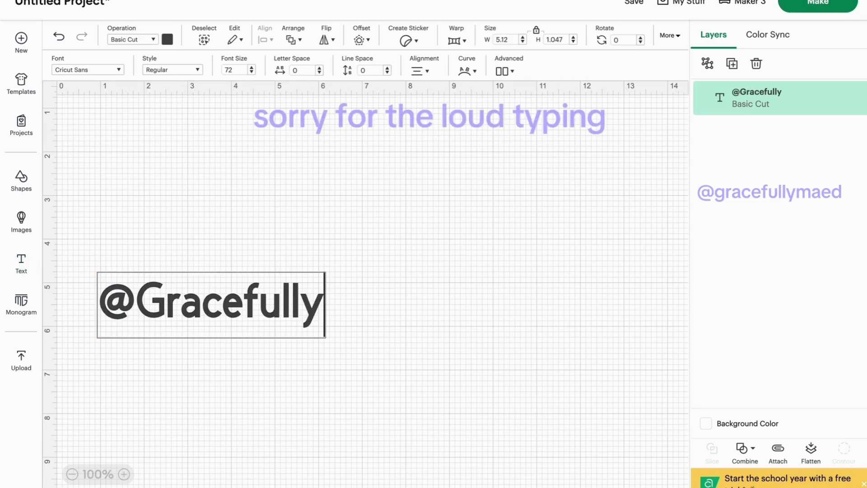
pyautogui.write('Maed')
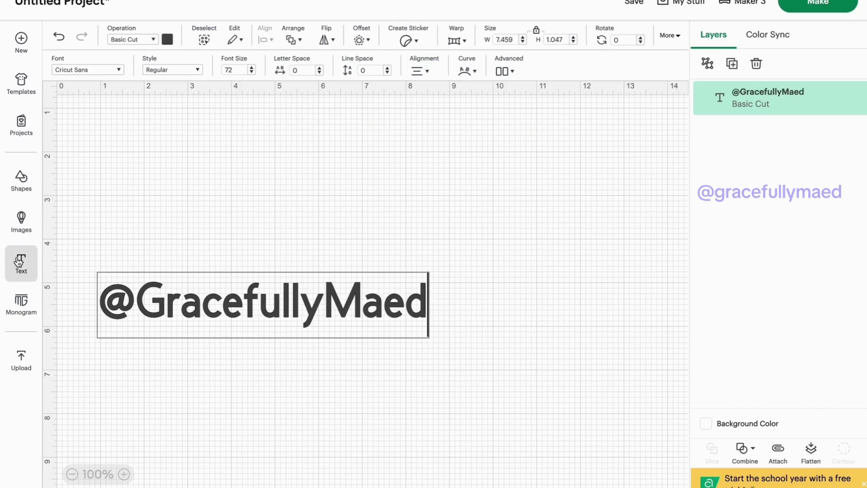
# - Filter the font list to Free fonts and set the text to Dela Gothic One
pyautogui.click(112, 70)
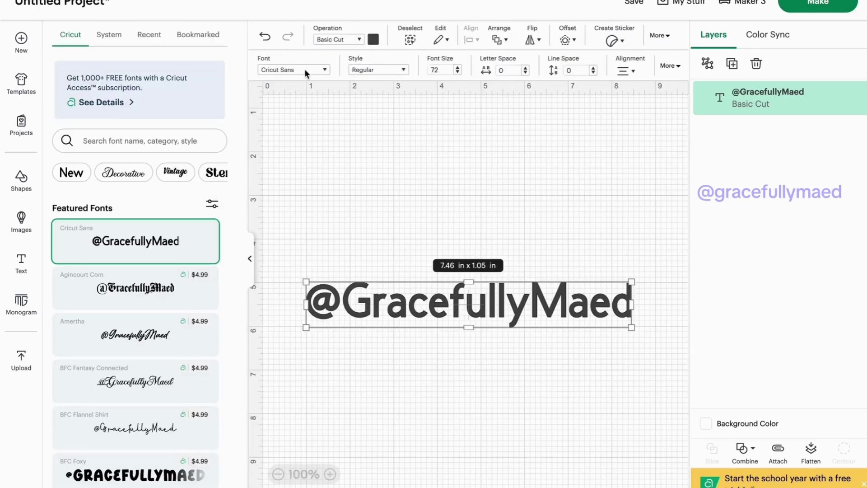
pyautogui.click(211, 205)
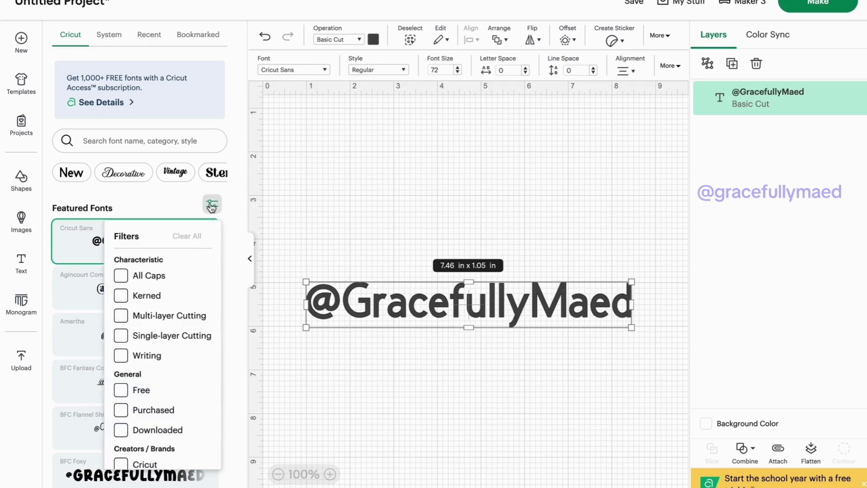
pyautogui.click(121, 391)
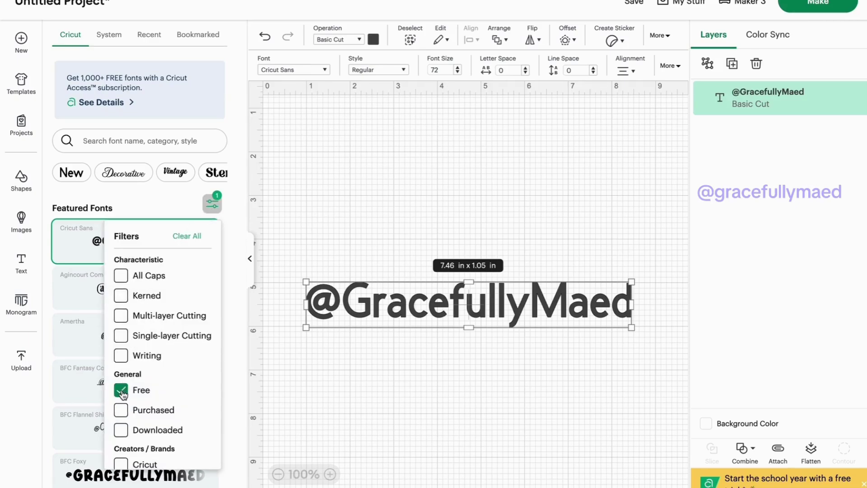
pyautogui.click(234, 286)
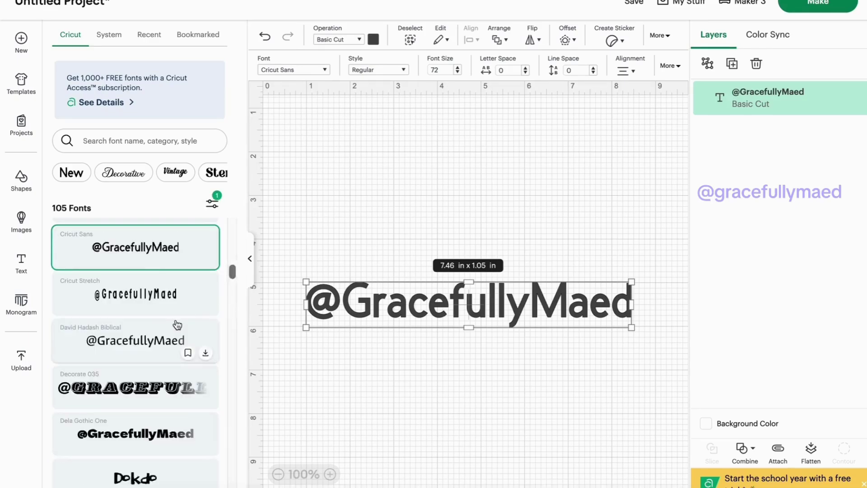
pyautogui.scroll(-1, 162, 287)
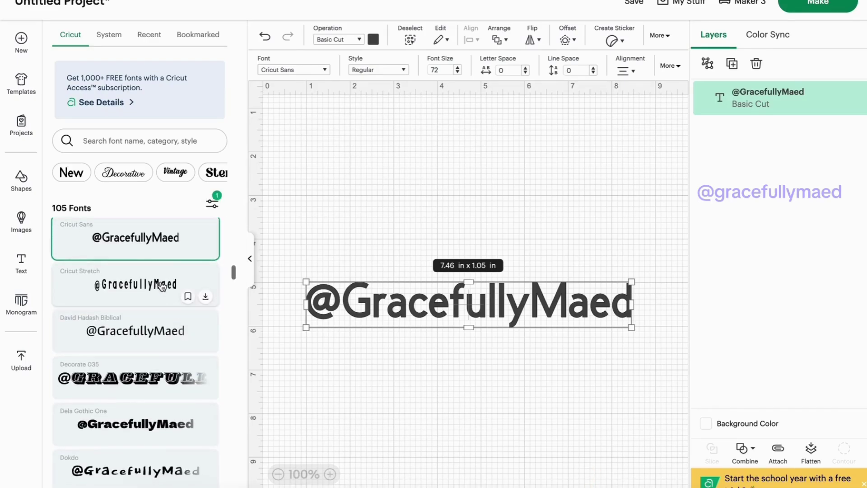
pyautogui.scroll(-2, 152, 311)
pyautogui.click(140, 336)
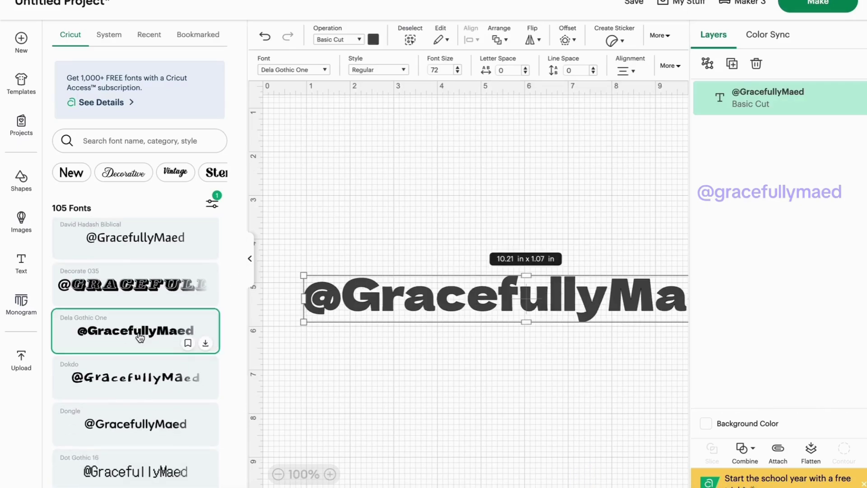
pyautogui.click(421, 422)
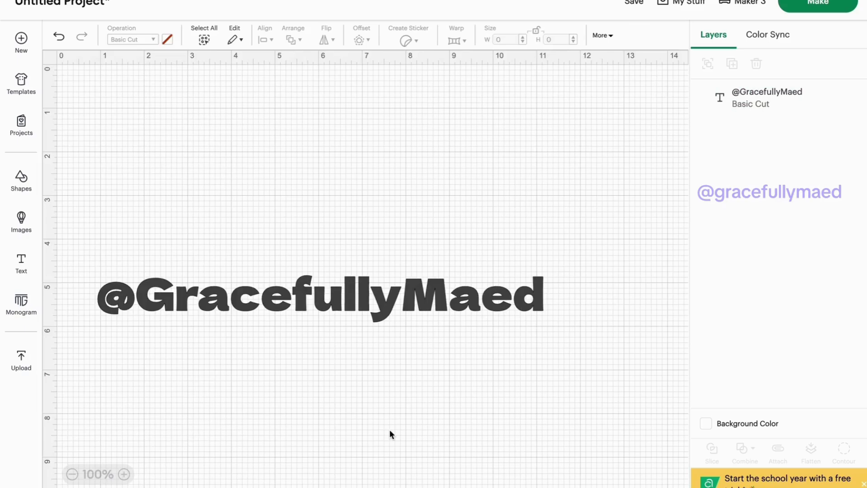
pyautogui.click(424, 296)
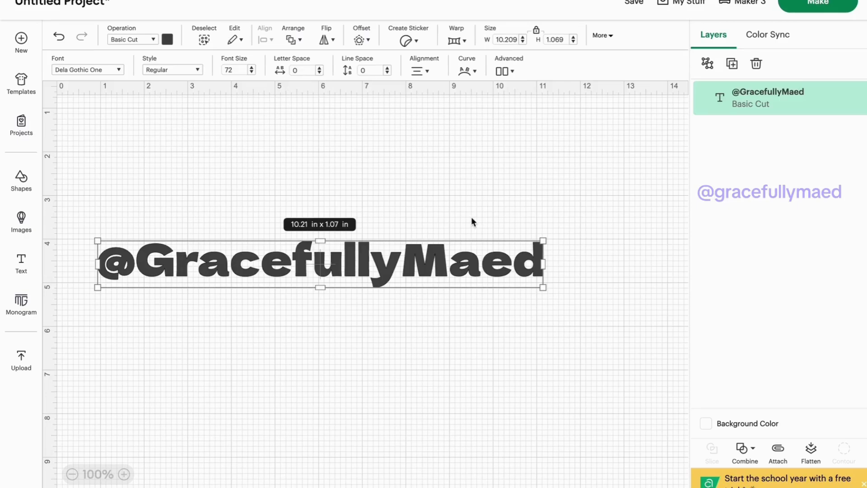
pyautogui.click(320, 73)
pyautogui.click(319, 73)
pyautogui.click(320, 73)
pyautogui.click(320, 73)
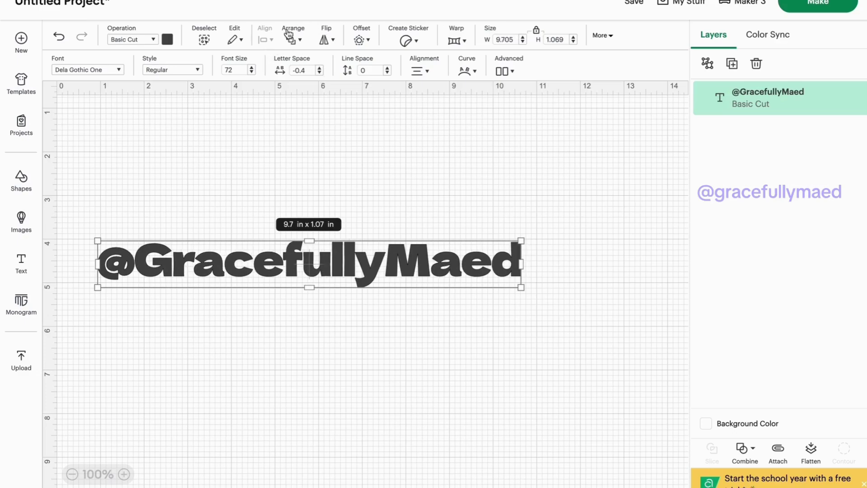
pyautogui.click(319, 73)
pyautogui.click(319, 73)
pyautogui.click(320, 74)
pyautogui.click(319, 74)
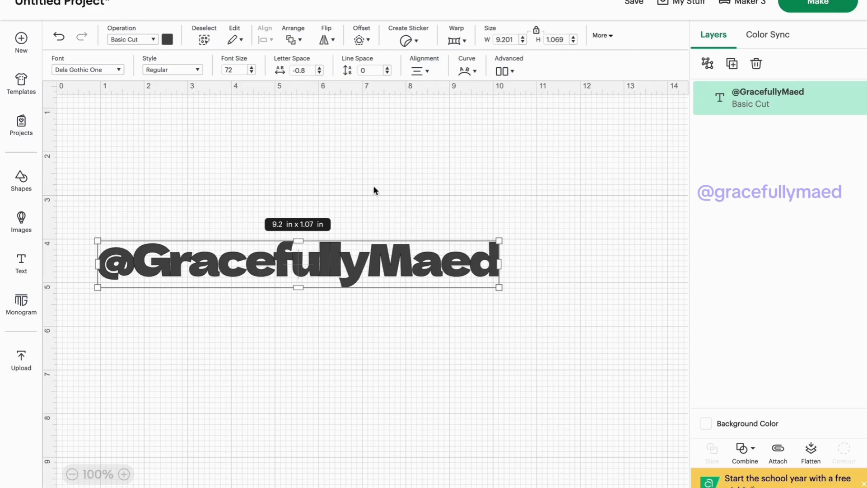
pyautogui.click(421, 362)
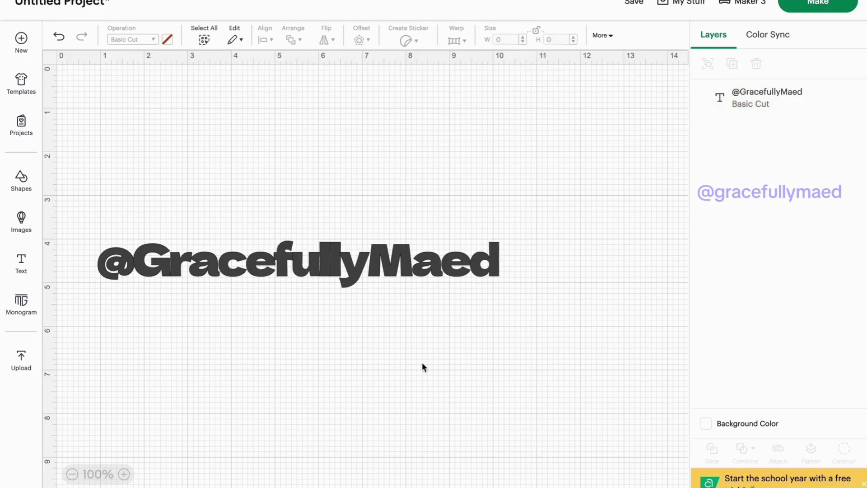
pyautogui.click(396, 269)
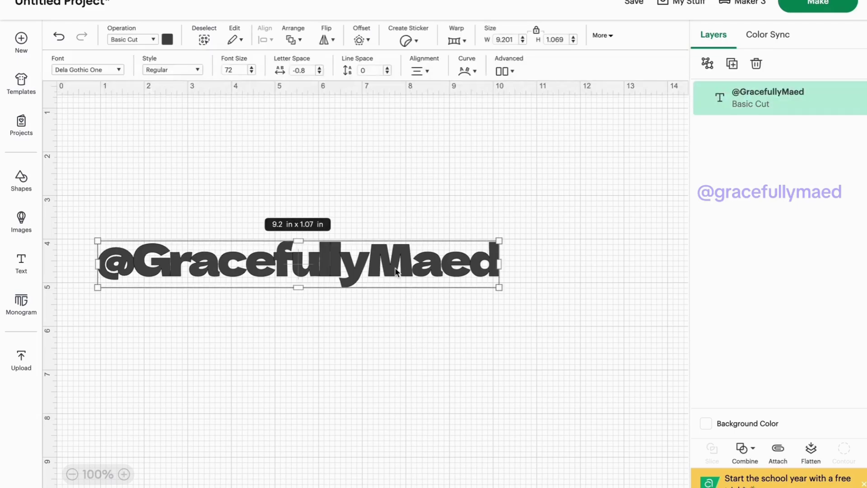
pyautogui.click(506, 72)
pyautogui.hotkey('ctrl', 'd')
pyautogui.moveTo(401, 126); pyautogui.dragTo(403, 152)
pyautogui.click(505, 72)
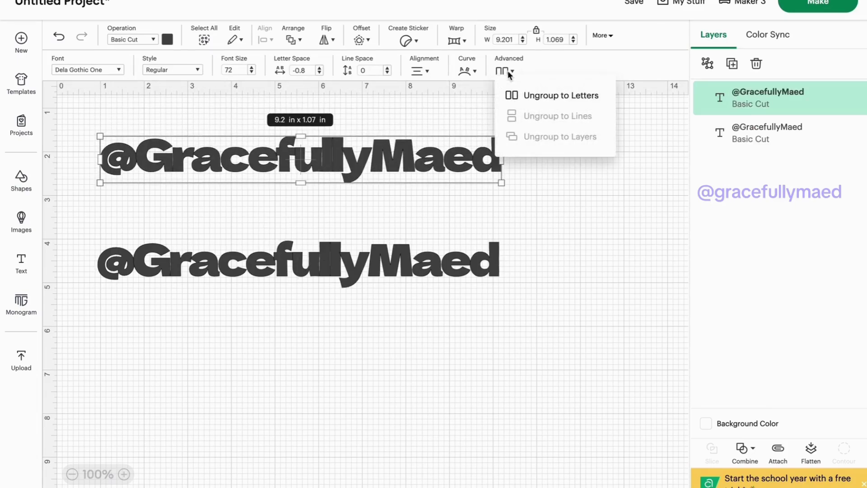
pyautogui.click(522, 96)
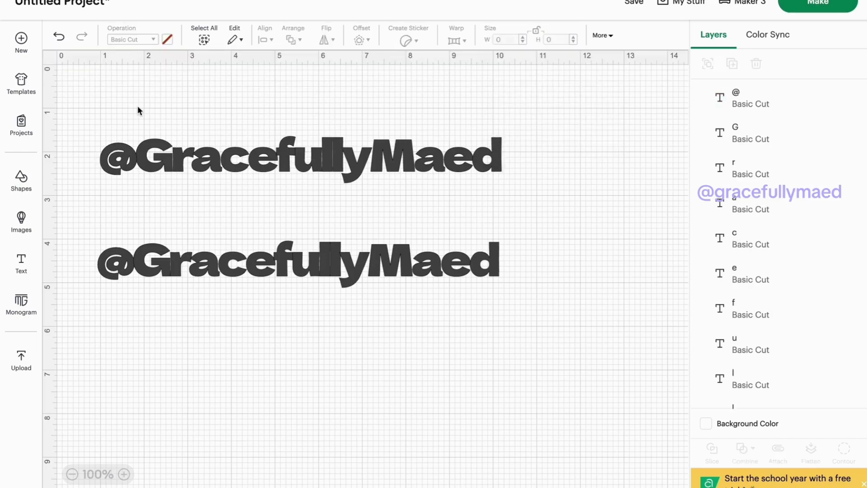
# - Zoom in and nudge the split letters r and a slightly
pyautogui.click(183, 158)
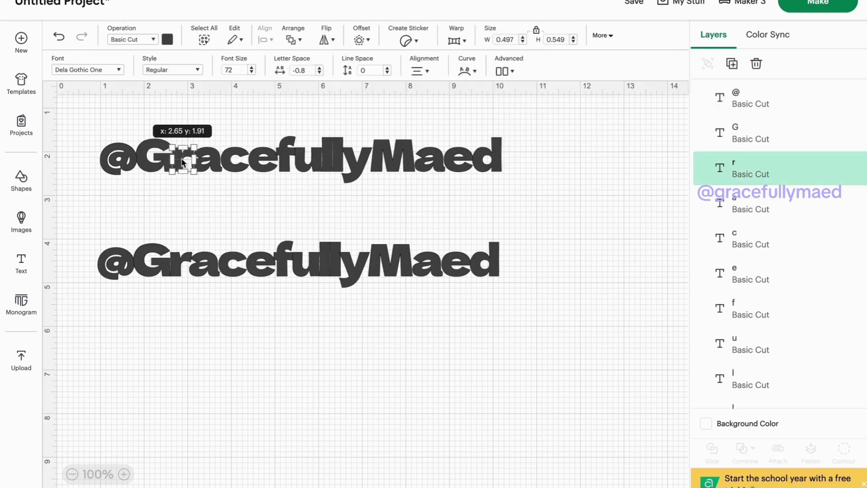
pyautogui.click(208, 164)
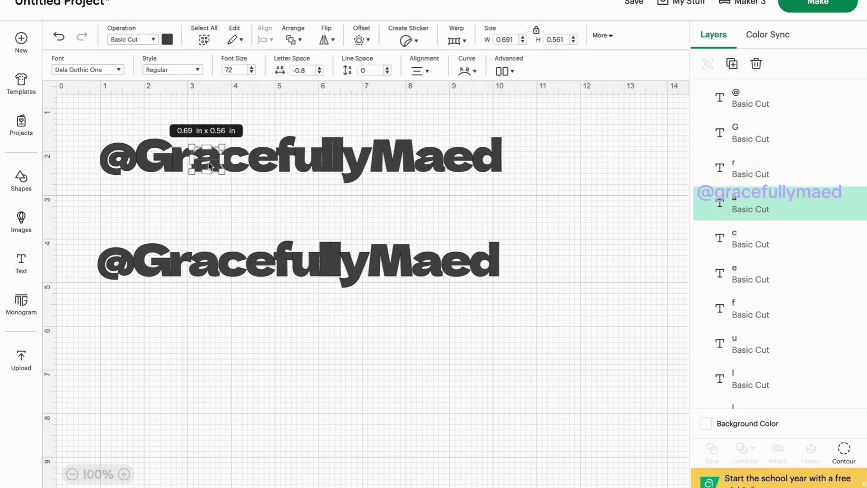
pyautogui.moveTo(209, 165); pyautogui.dragTo(207, 165)
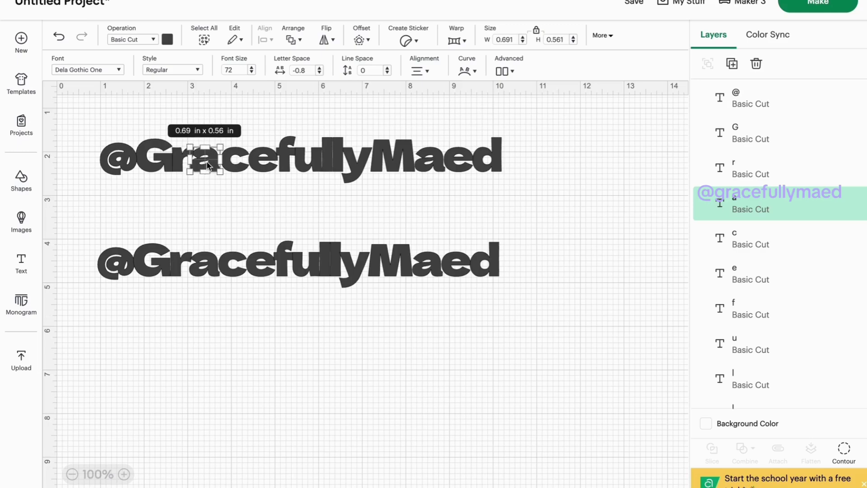
pyautogui.click(124, 474)
pyautogui.click(124, 474)
pyautogui.scroll(2, 177, 362)
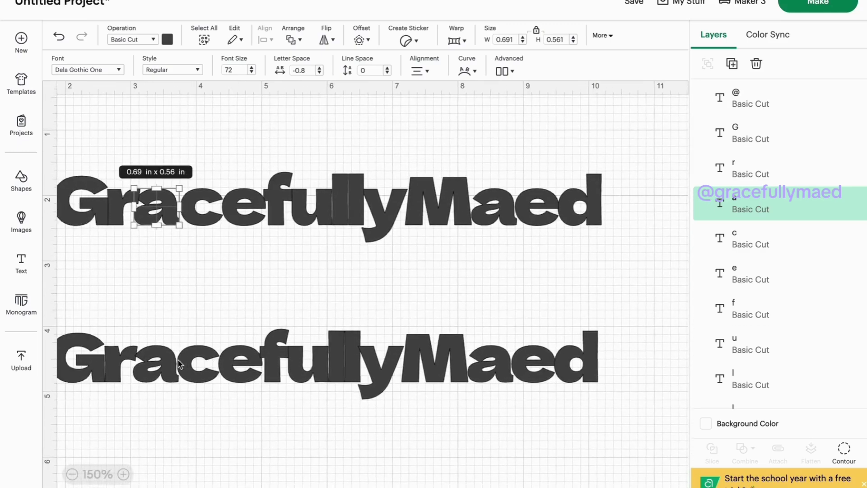
pyautogui.hscroll(-2, 178, 363)
pyautogui.click(340, 285)
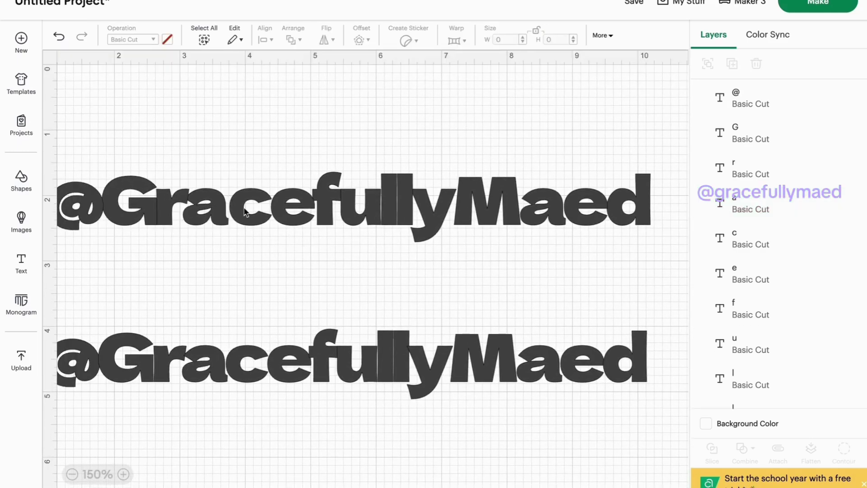
# - Reposition the split letters c, e and f, undoing then redoing the f enlargement
pyautogui.moveTo(244, 212); pyautogui.dragTo(243, 211)
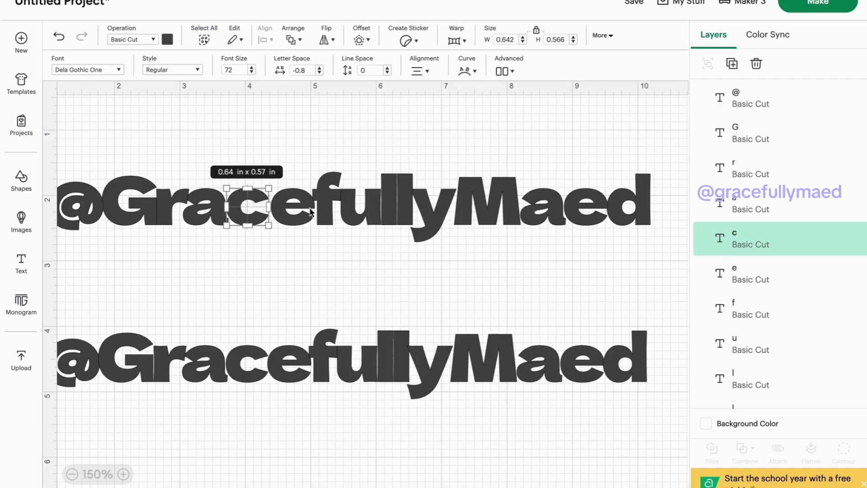
pyautogui.click(312, 212)
pyautogui.moveTo(303, 219)
pyautogui.mouseDown()
pyautogui.moveTo(296, 219)
pyautogui.moveTo(310, 205)
pyautogui.mouseUp()
pyautogui.click(318, 219)
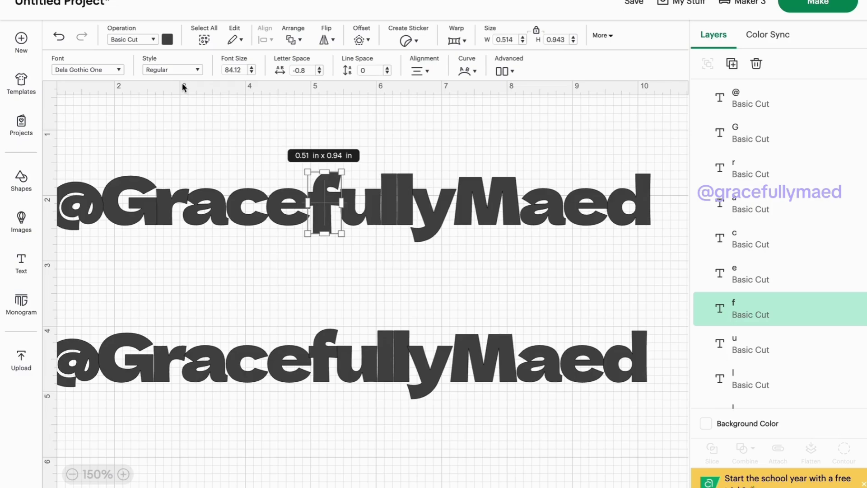
pyautogui.click(60, 37)
pyautogui.hotkey('ctrl', 'y')
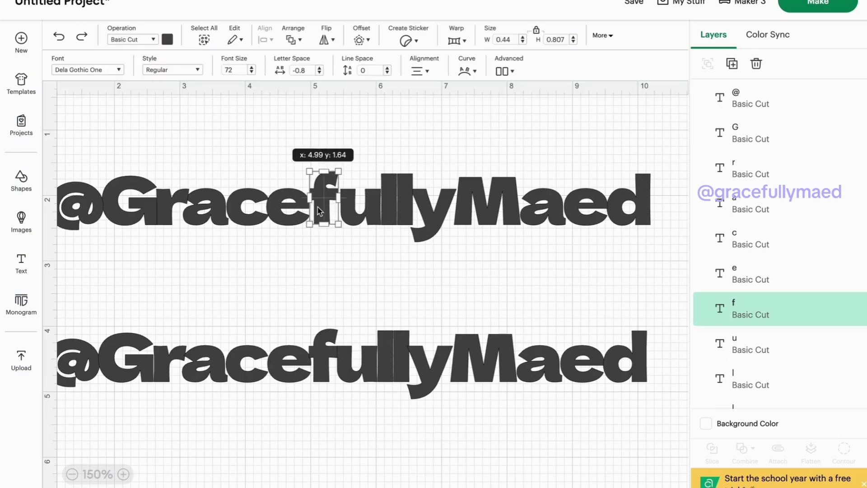
pyautogui.click(329, 248)
pyautogui.scroll(-2, 329, 248)
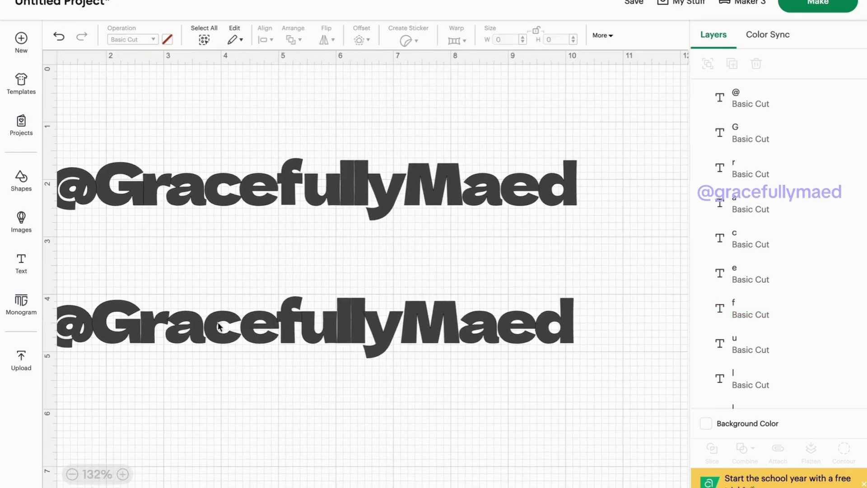
pyautogui.click(72, 474)
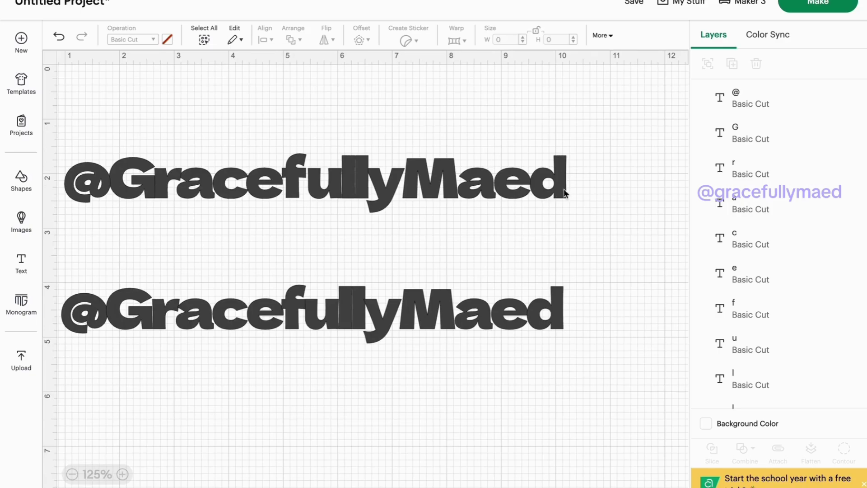
# - Delete all the split letter layers, leaving the single text selected at 125% zoom
pyautogui.moveTo(581, 203); pyautogui.dragTo(380, 154)
pyautogui.click(548, 251)
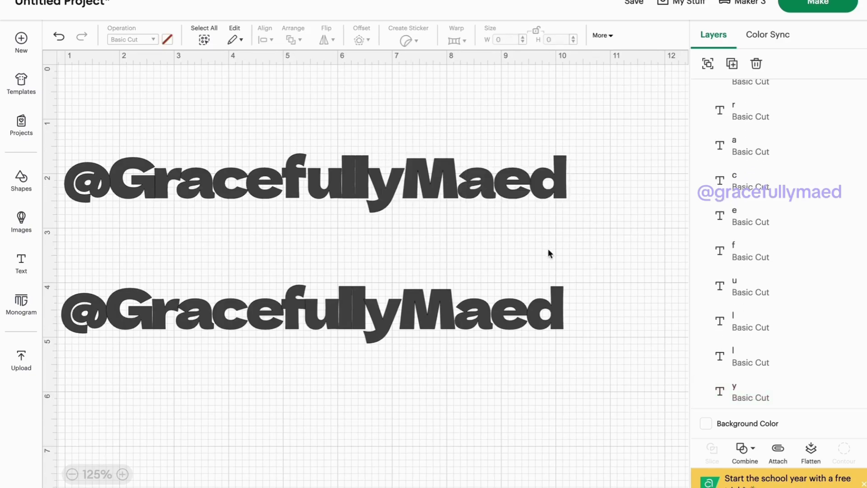
pyautogui.moveTo(583, 234); pyautogui.dragTo(21, 156)
pyautogui.press('Delete')
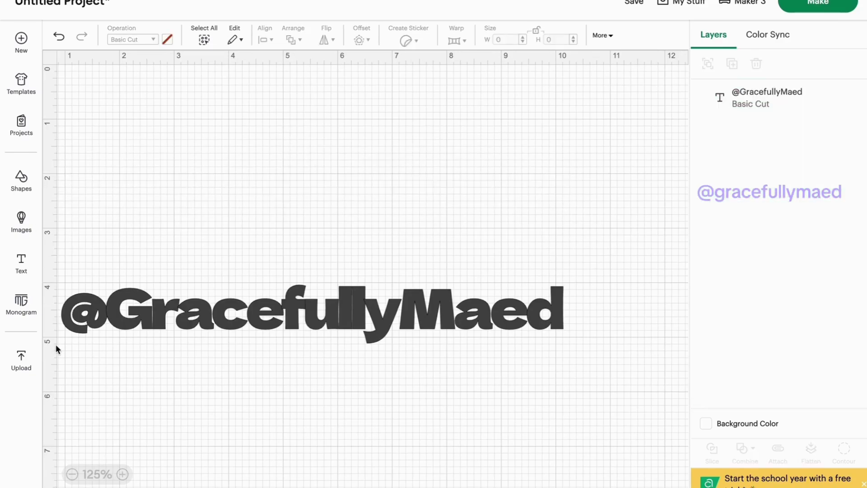
pyautogui.click(72, 474)
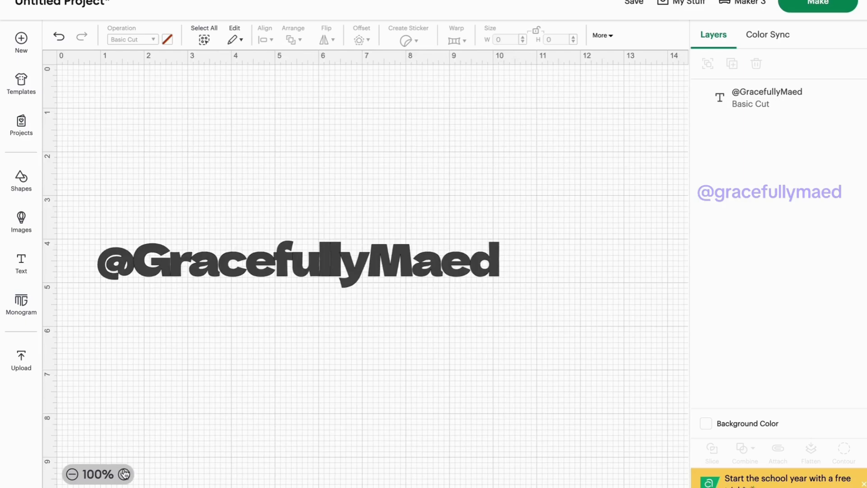
pyautogui.click(124, 473)
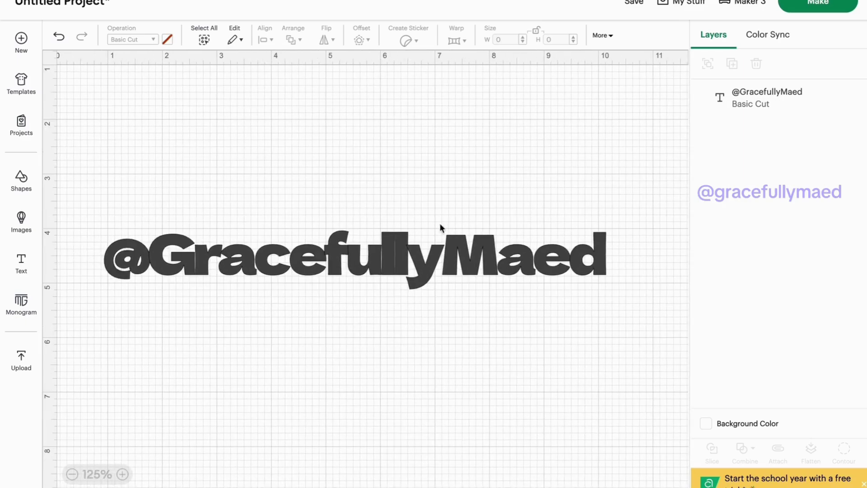
pyautogui.click(399, 256)
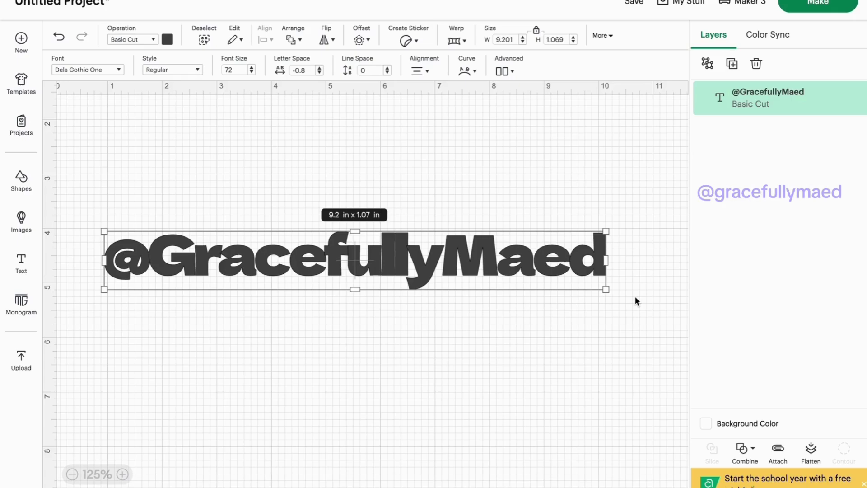
# - Give the text a 0.125 in offset outline with rounded corners
pyautogui.click(497, 389)
pyautogui.click(271, 263)
pyautogui.click(360, 40)
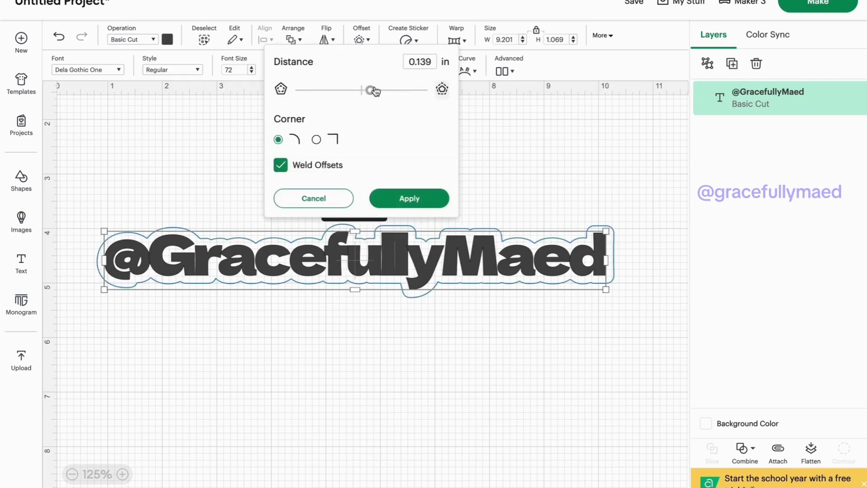
pyautogui.moveTo(370, 89)
pyautogui.mouseDown()
pyautogui.moveTo(393, 91)
pyautogui.moveTo(370, 94)
pyautogui.mouseUp()
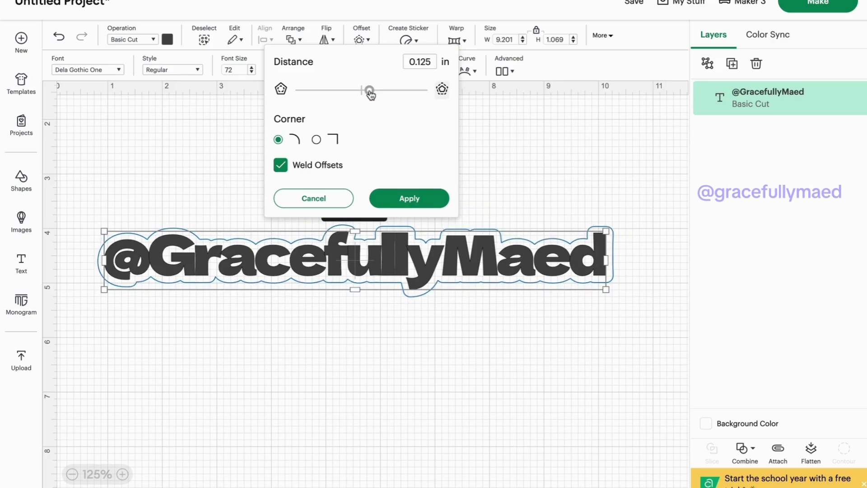
pyautogui.click(414, 197)
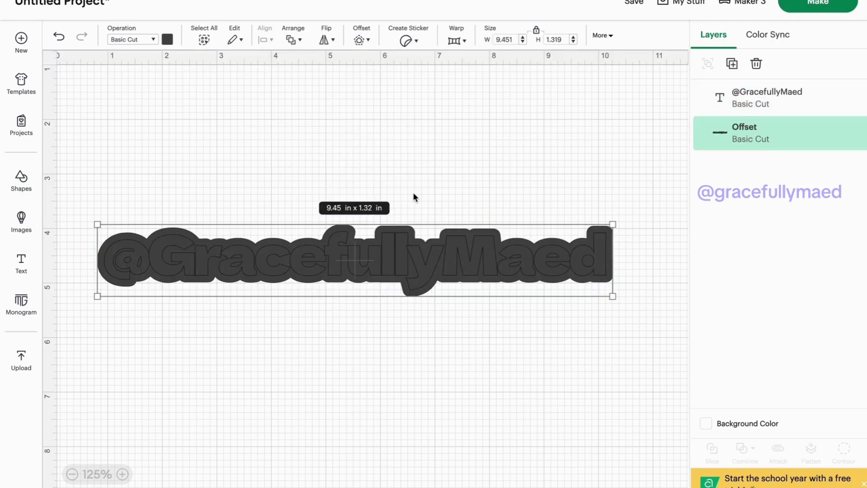
# - Add two more 0.125 in offsets, each surrounding the previous outline
pyautogui.click(359, 41)
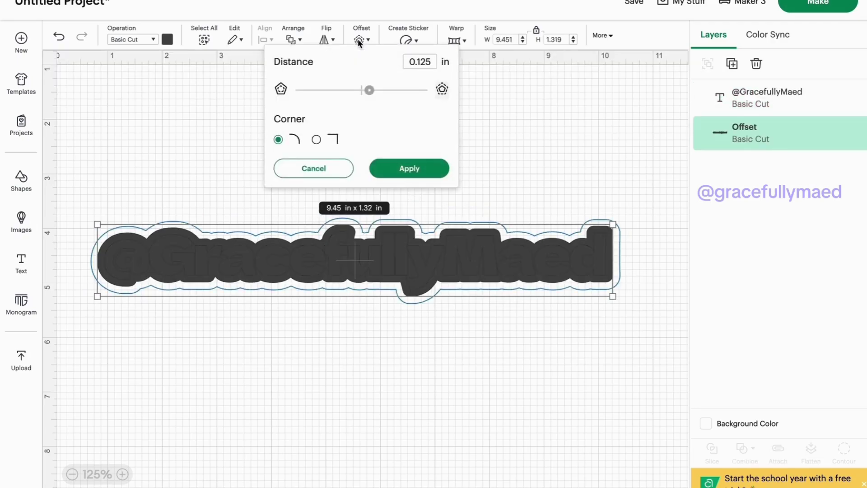
pyautogui.click(415, 171)
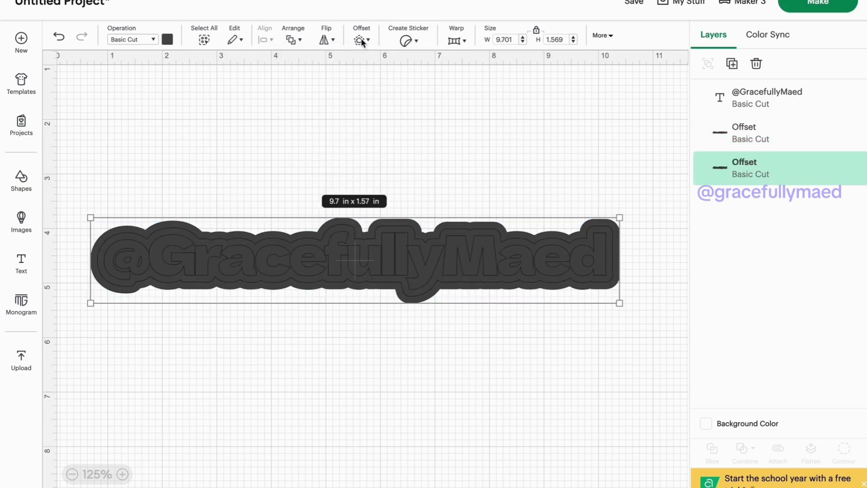
pyautogui.click(361, 39)
pyautogui.click(422, 168)
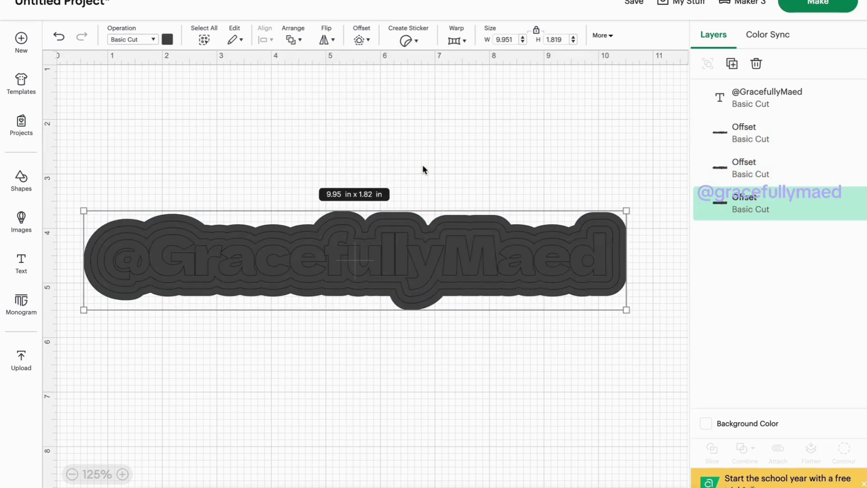
pyautogui.click(408, 387)
# - Colour the text pink and the smallest outline red, centring it behind the text
pyautogui.moveTo(401, 273); pyautogui.dragTo(405, 366)
pyautogui.click(168, 39)
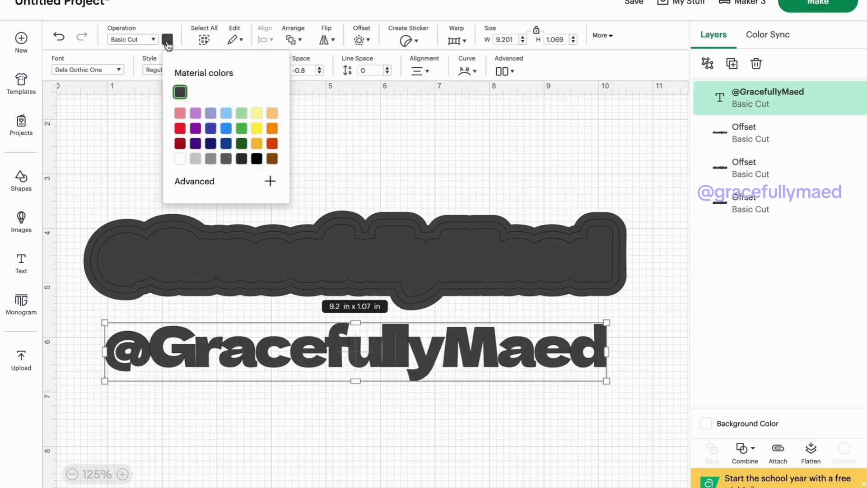
pyautogui.click(180, 113)
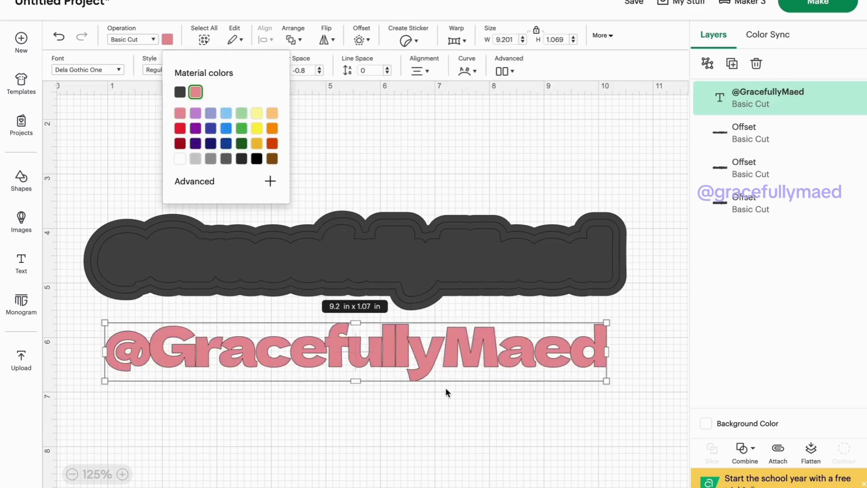
pyautogui.click(416, 275)
pyautogui.moveTo(422, 267); pyautogui.dragTo(427, 353)
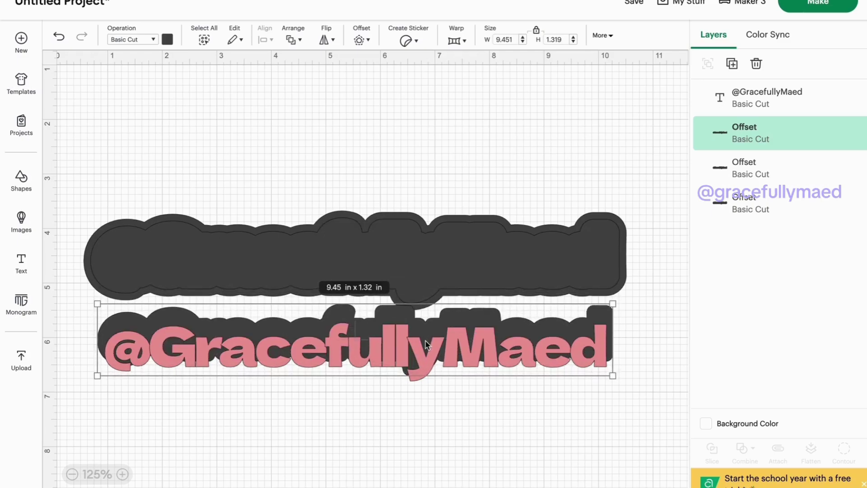
pyautogui.click(170, 42)
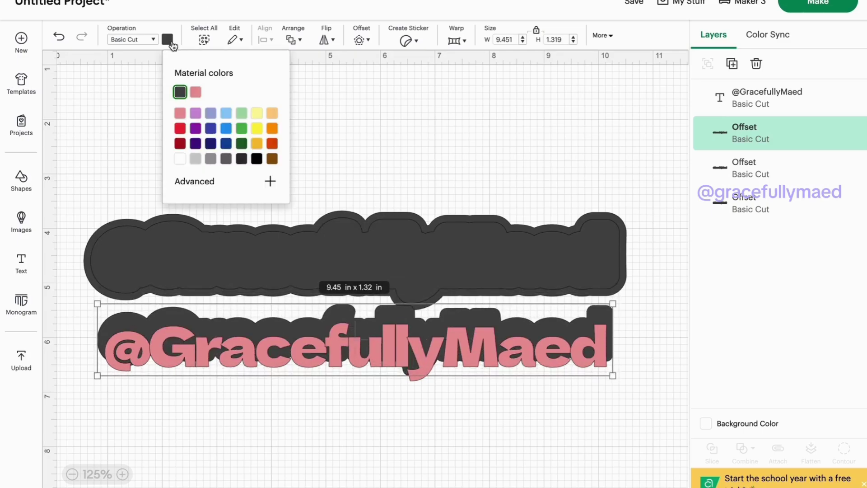
pyautogui.click(180, 129)
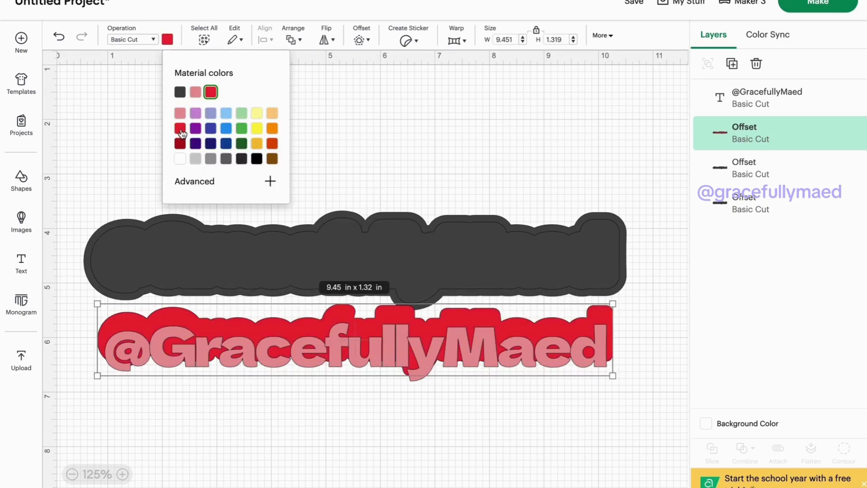
pyautogui.moveTo(452, 322); pyautogui.dragTo(451, 331)
# - Colour the middle outline white and place it behind the red-framed text
pyautogui.click(437, 246)
pyautogui.moveTo(437, 247); pyautogui.dragTo(437, 266)
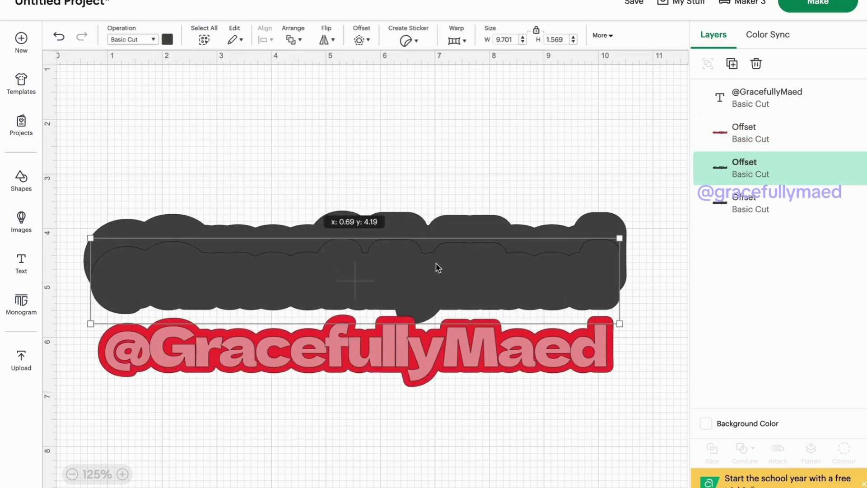
pyautogui.click(167, 39)
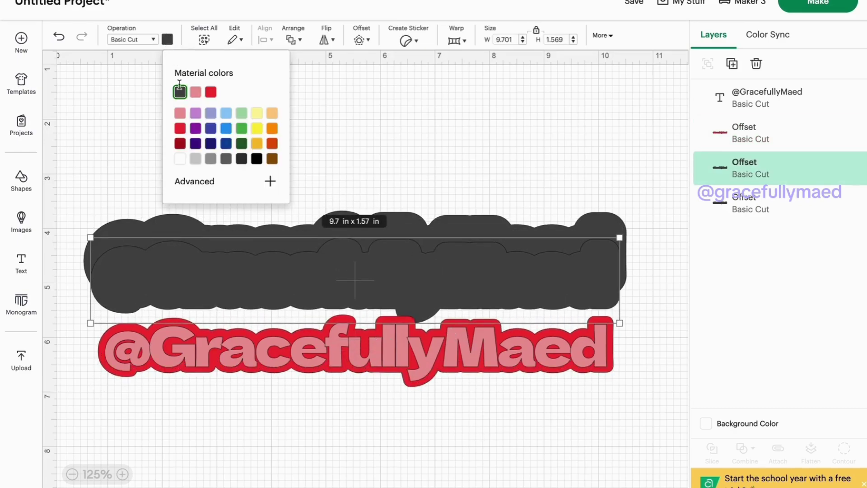
pyautogui.click(180, 159)
pyautogui.moveTo(510, 255); pyautogui.dragTo(512, 331)
pyautogui.click(494, 244)
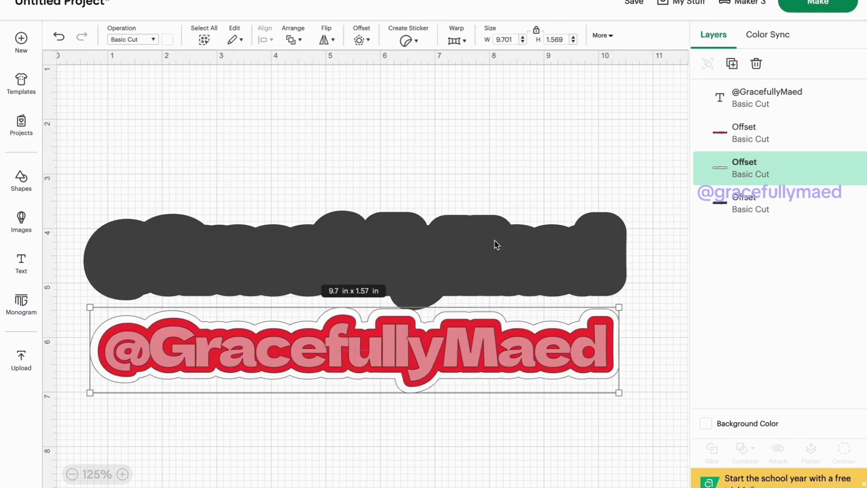
# - Colour the largest outline pink and move it behind the layered text
pyautogui.click(493, 235)
pyautogui.click(167, 39)
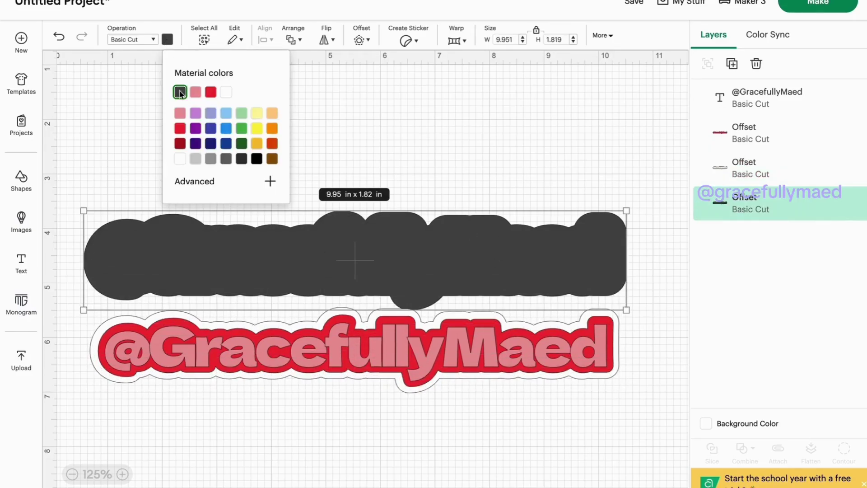
pyautogui.click(195, 92)
pyautogui.click(527, 187)
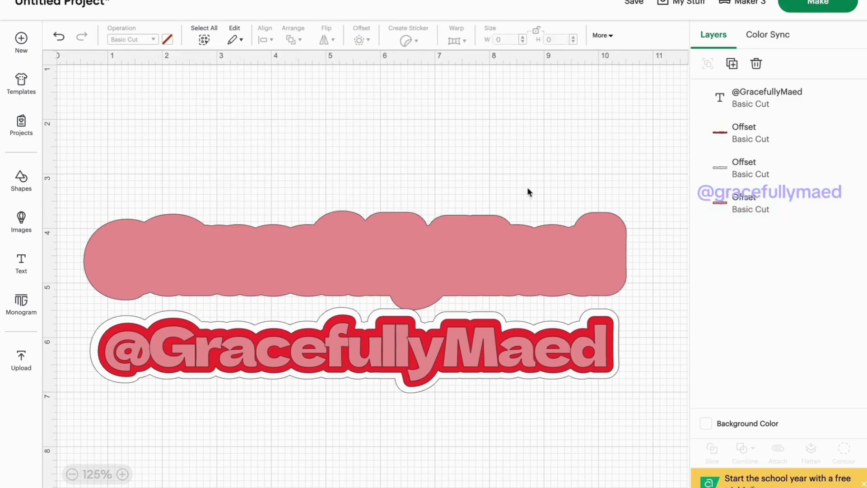
pyautogui.moveTo(526, 269); pyautogui.dragTo(534, 349)
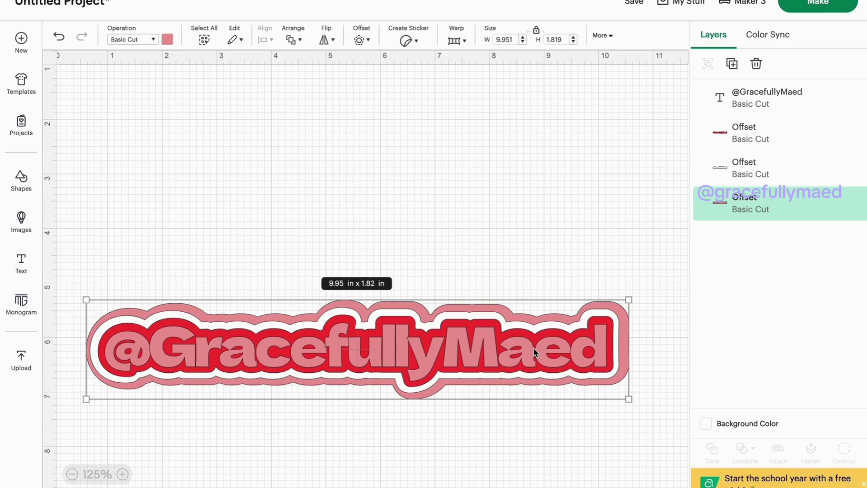
# - Go to the Make screen without saving the project
pyautogui.click(828, 6)
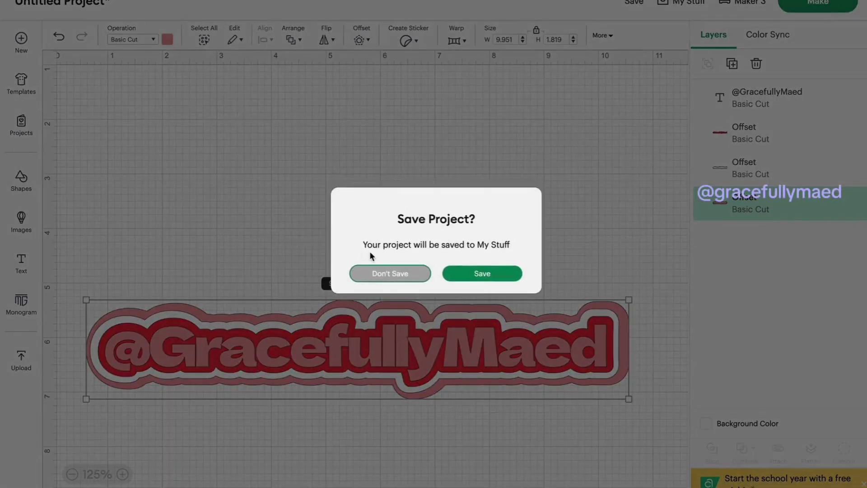
pyautogui.click(378, 273)
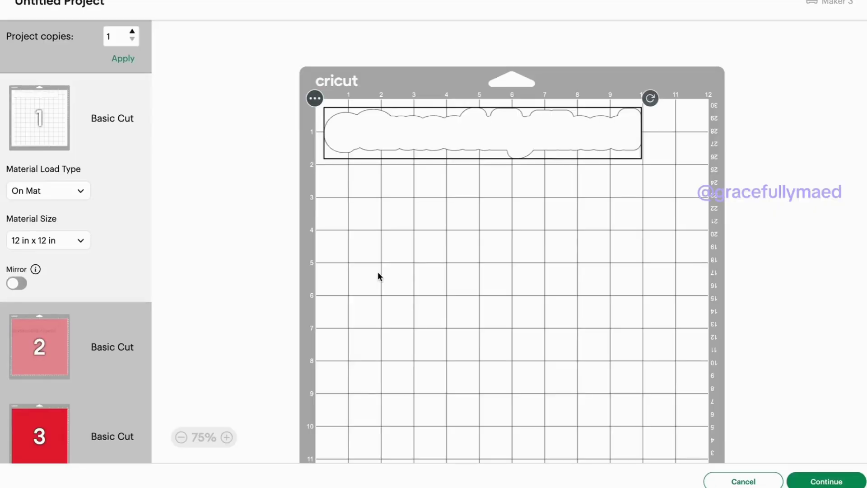
pyautogui.scroll(-3, 431, 195)
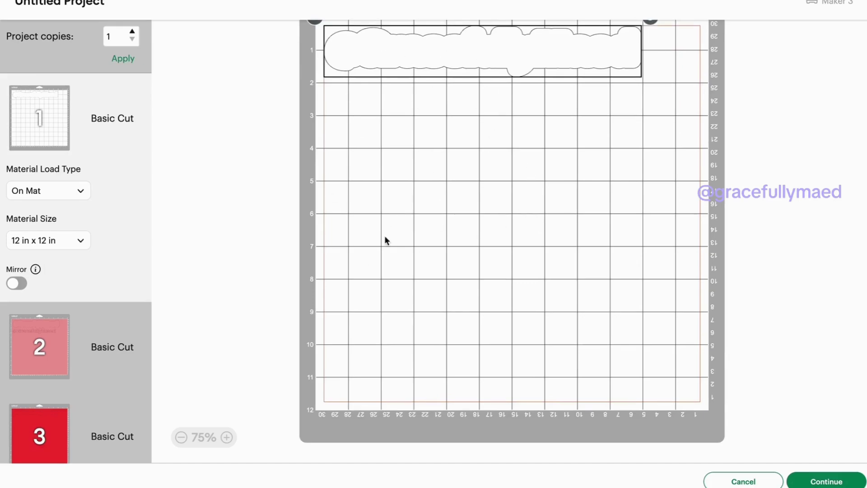
pyautogui.scroll(3, 386, 241)
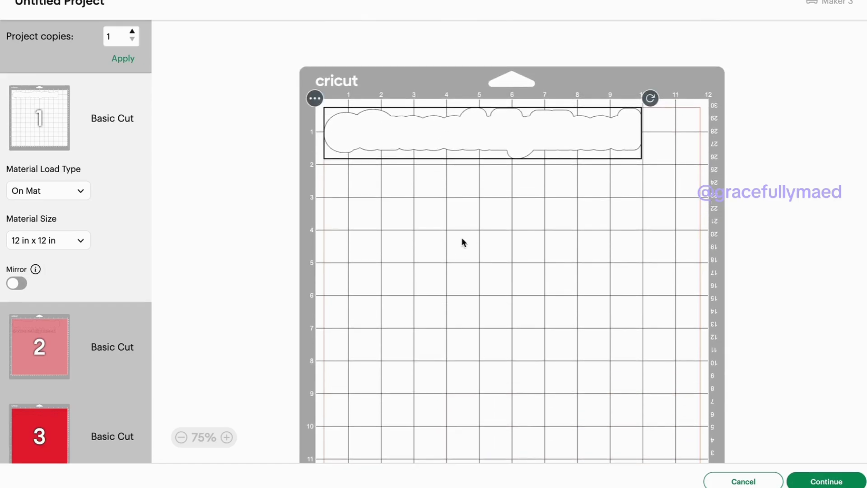
pyautogui.scroll(-1, 434, 221)
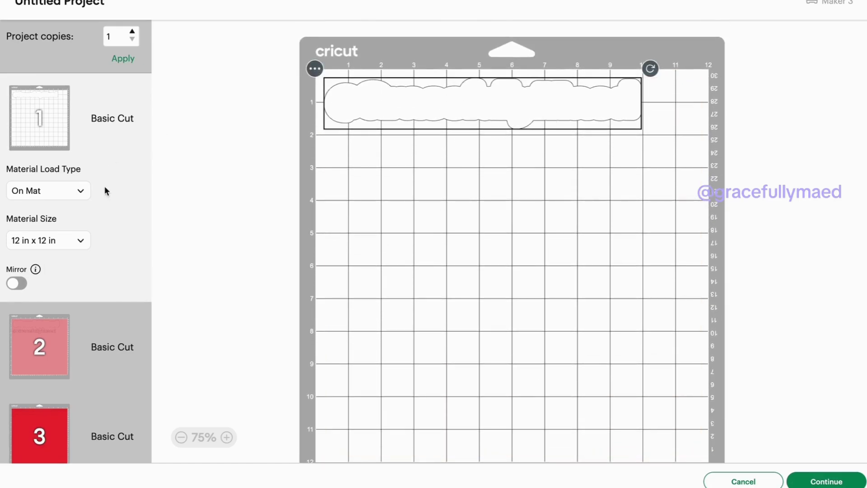
# - Review the pink, red and first mat layouts in turn
pyautogui.click(46, 365)
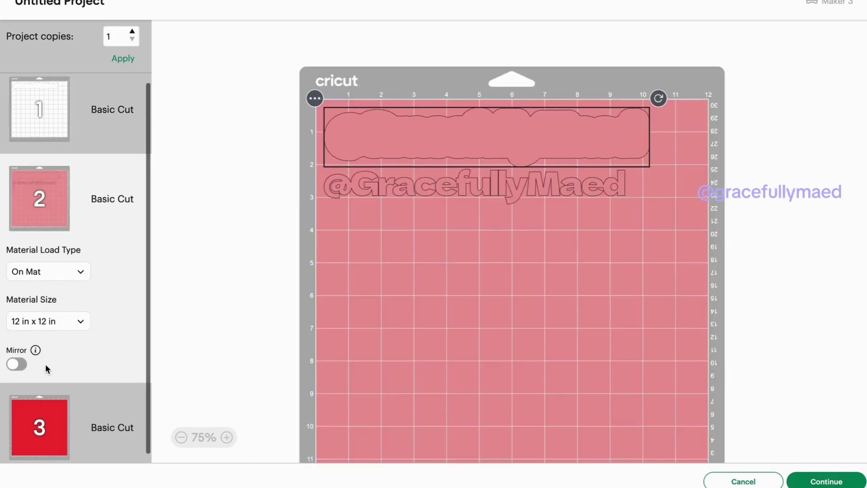
pyautogui.click(52, 419)
pyautogui.click(53, 202)
pyautogui.click(44, 107)
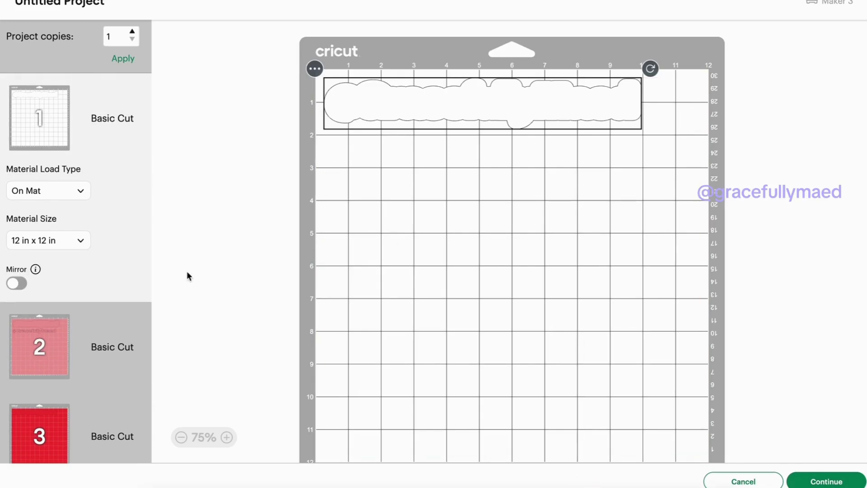
pyautogui.scroll(-2, 188, 276)
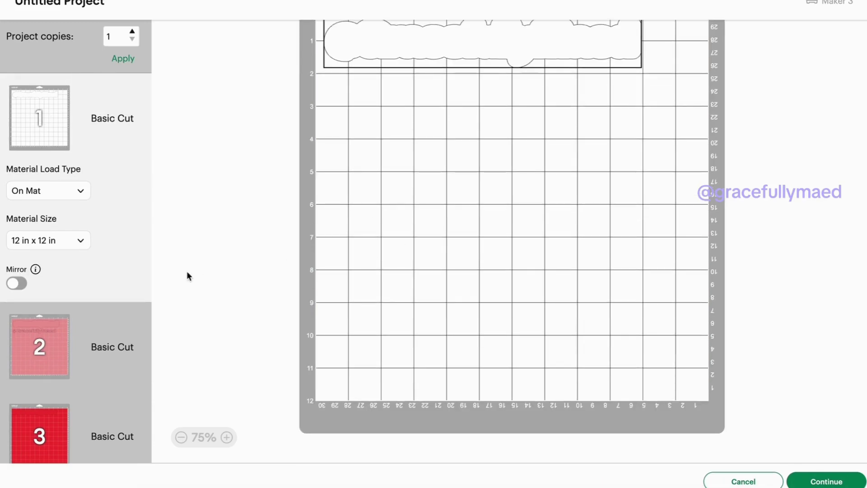